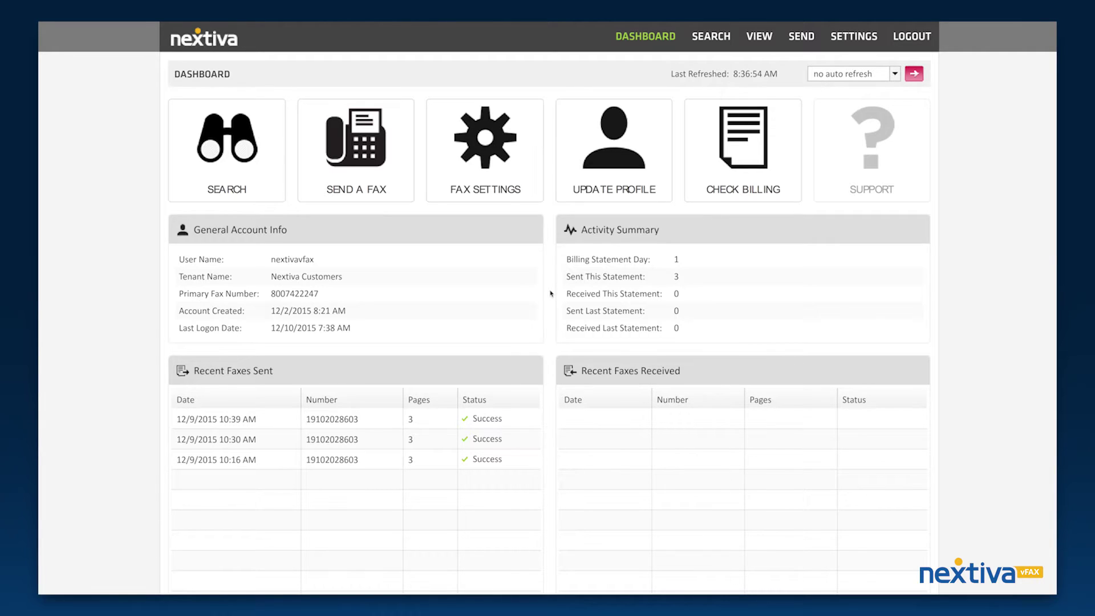
Start a new fax, keep the schedule on send immediately, and advance to attachments
click(386, 184)
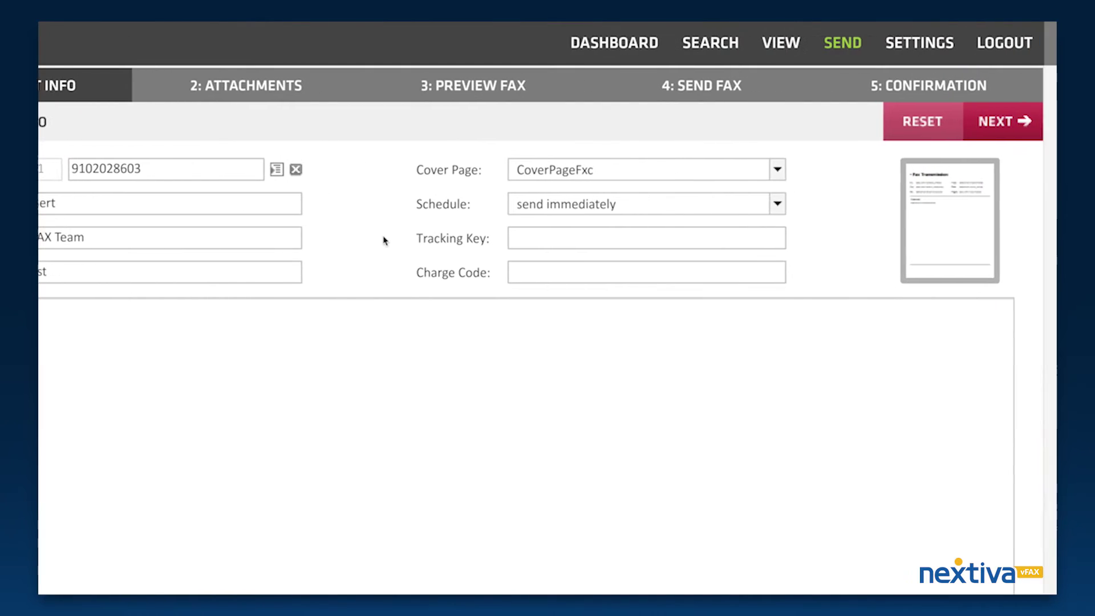
click(714, 208)
click(713, 208)
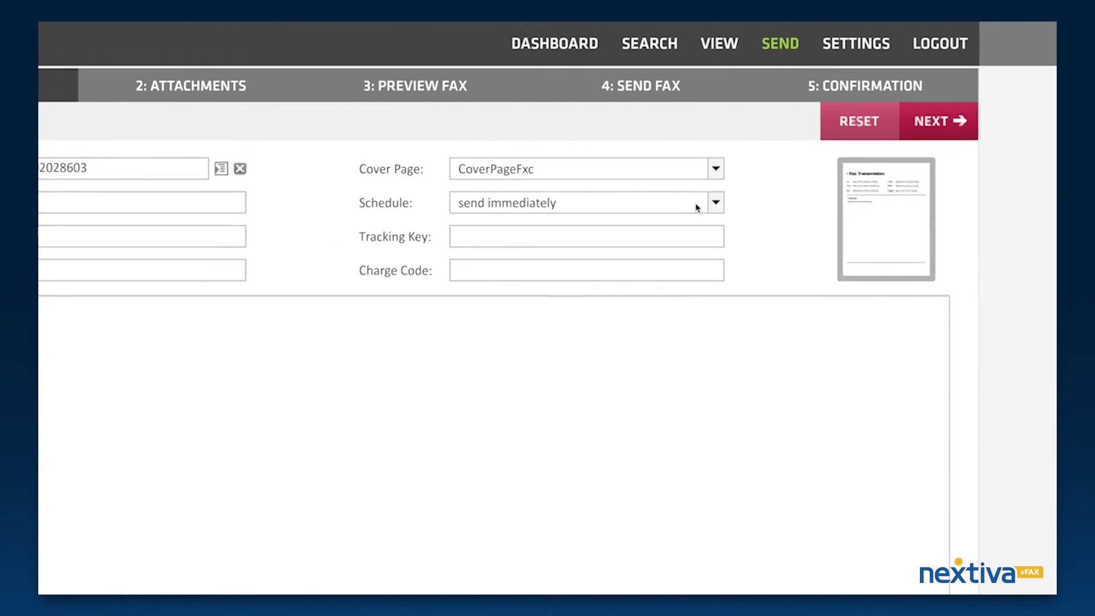
click(872, 113)
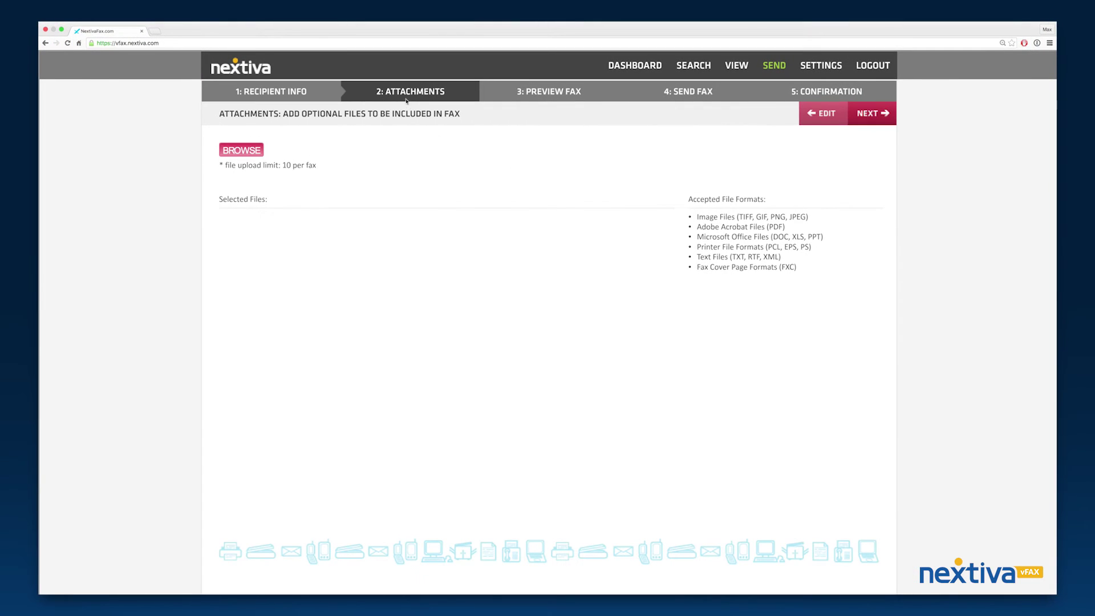
Attach vFAX Test.pdf to the fax and advance to the page preview
click(257, 154)
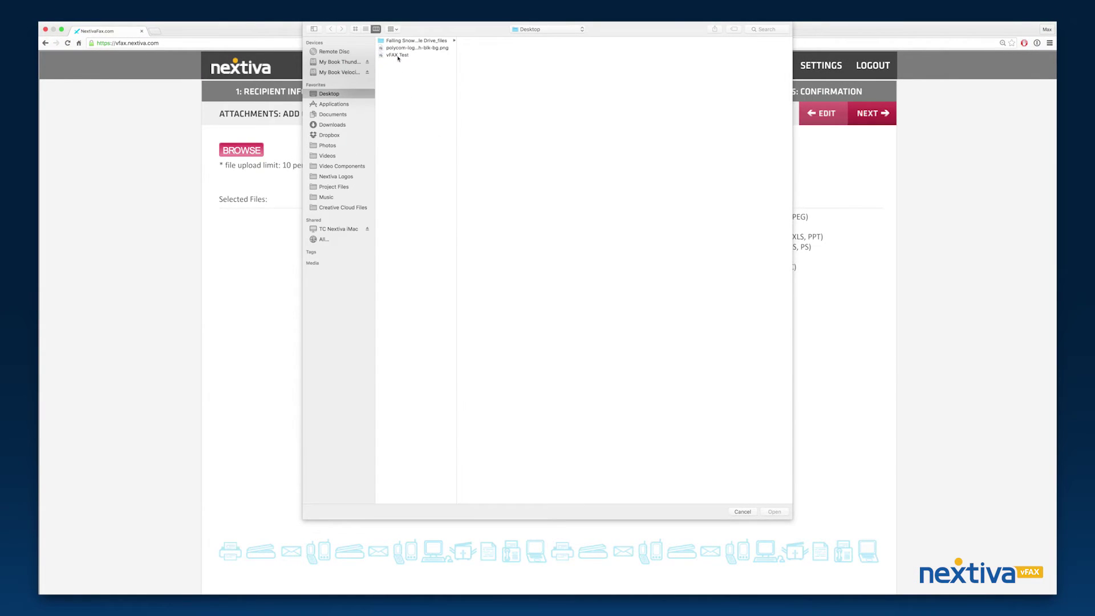
click(397, 55)
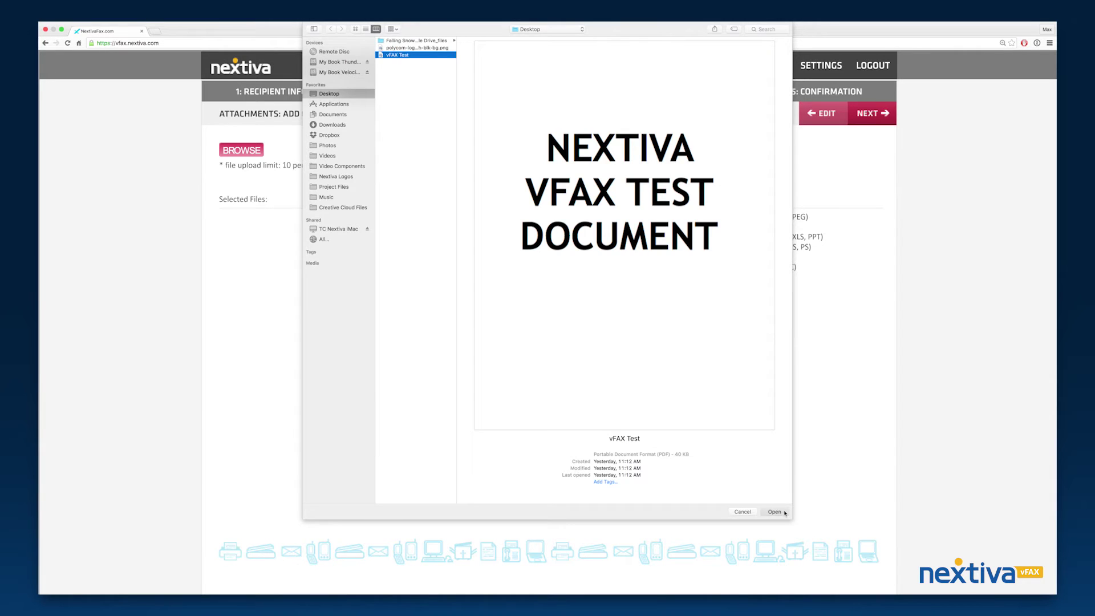
click(774, 512)
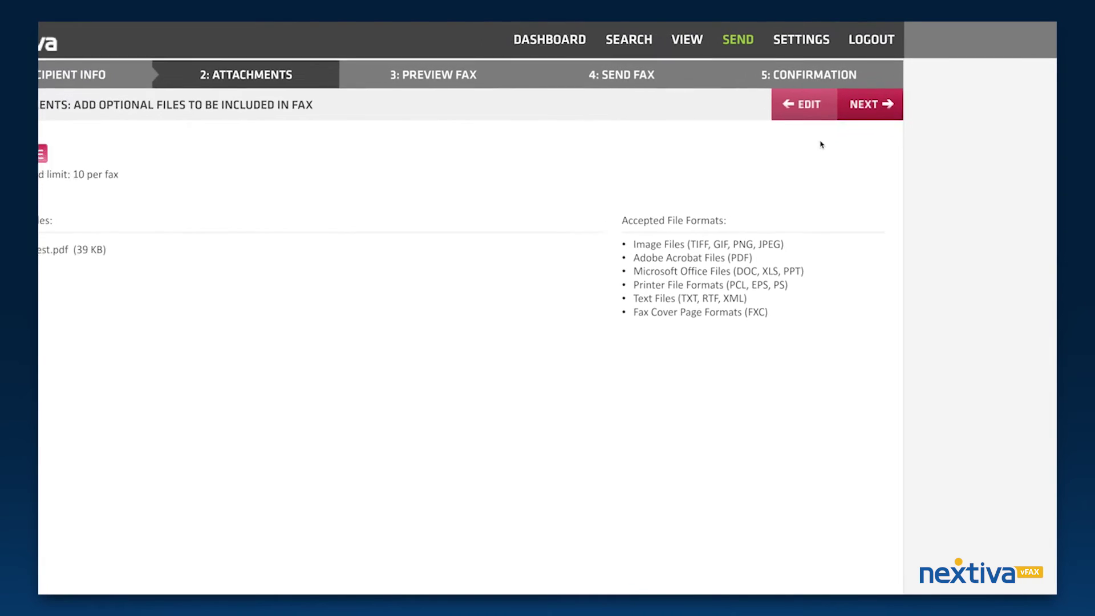
click(898, 99)
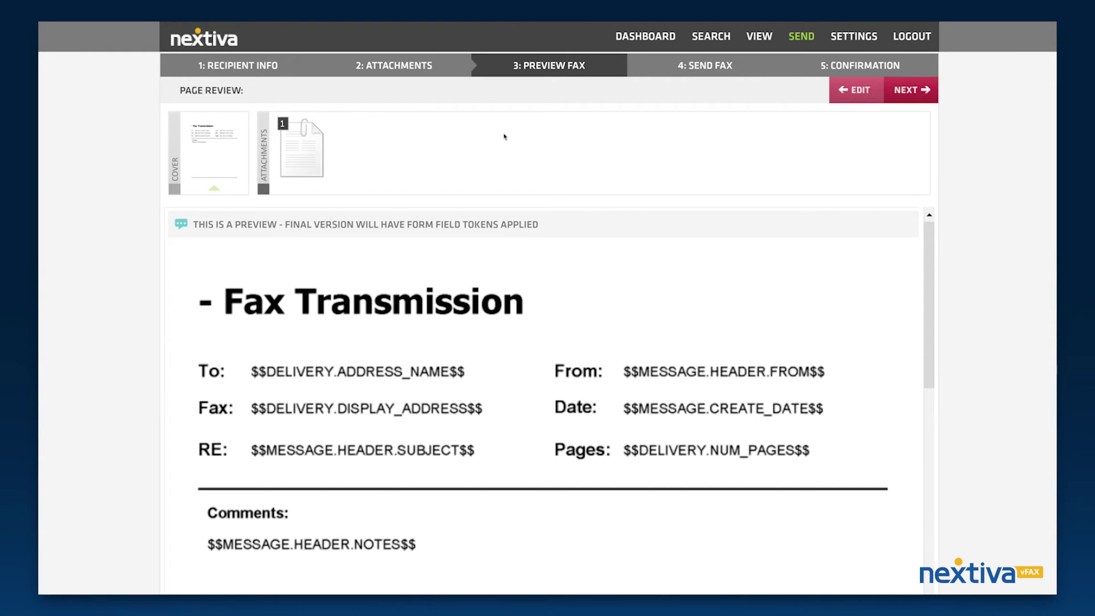
Leave the Type, Folder and extra-recipient email options unset, then submit the fax
click(900, 98)
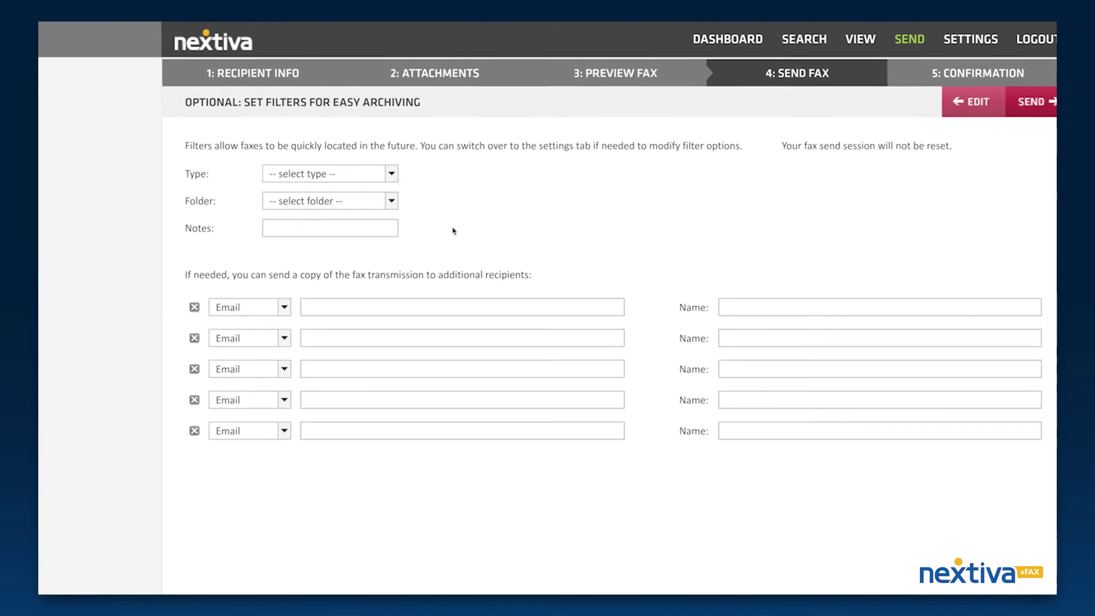
click(435, 206)
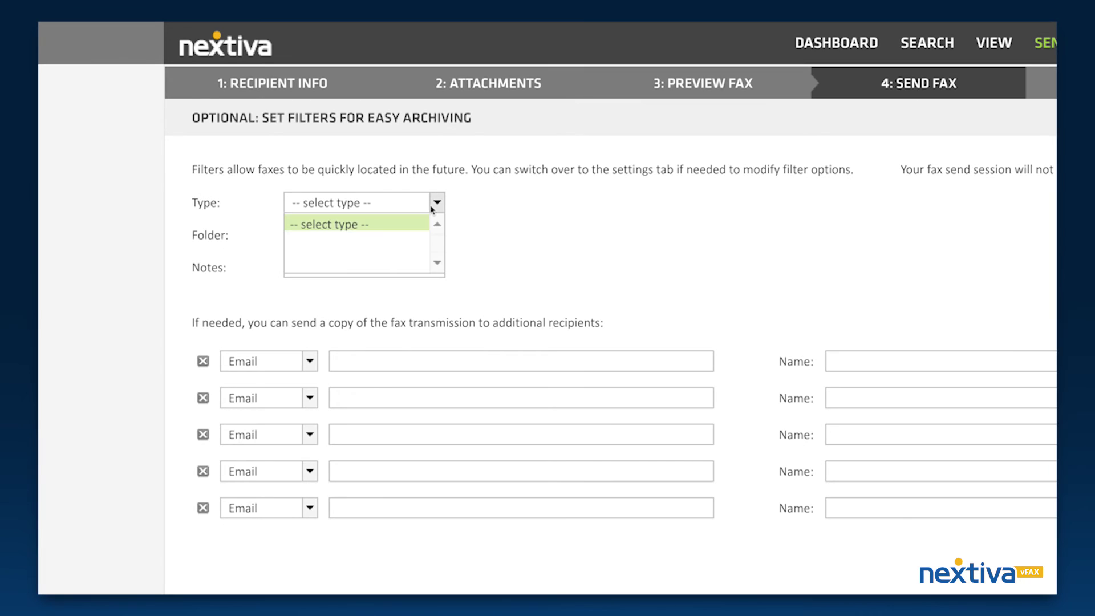
click(435, 205)
click(435, 236)
click(435, 236)
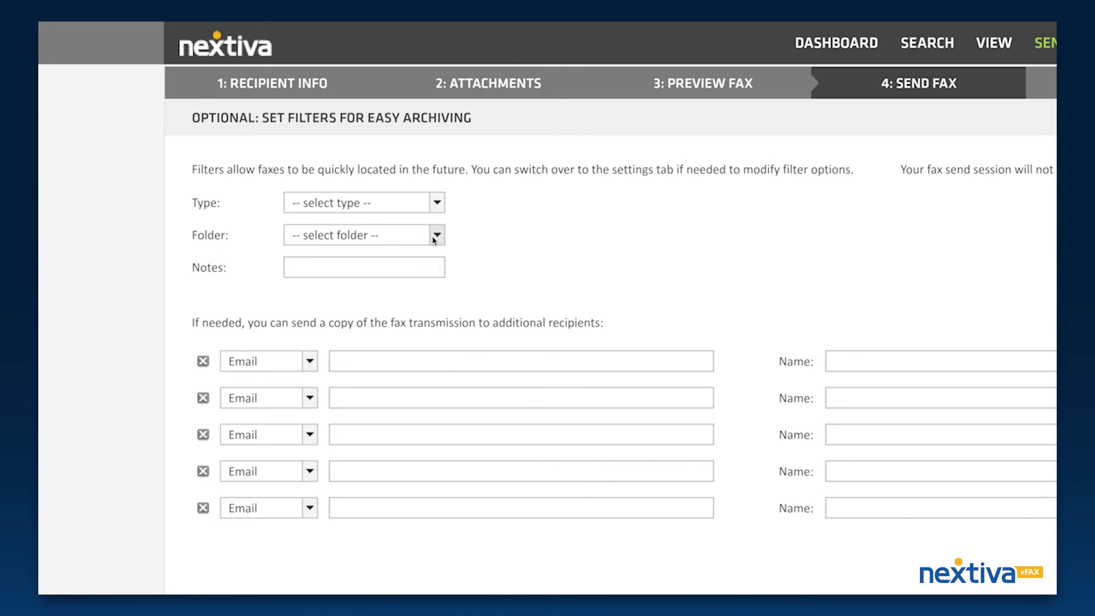
click(301, 366)
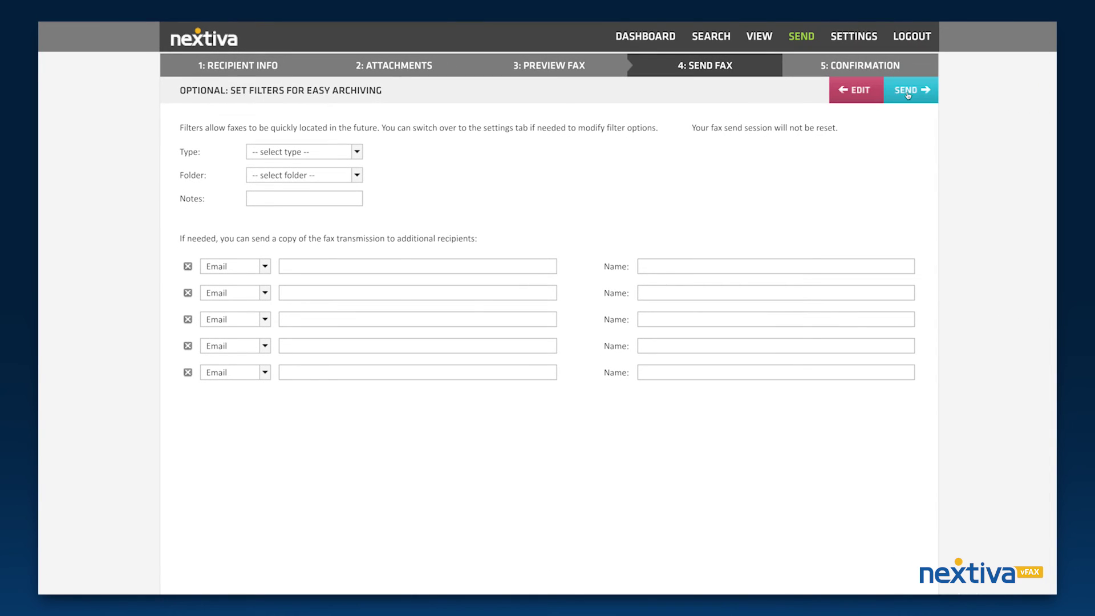
click(907, 95)
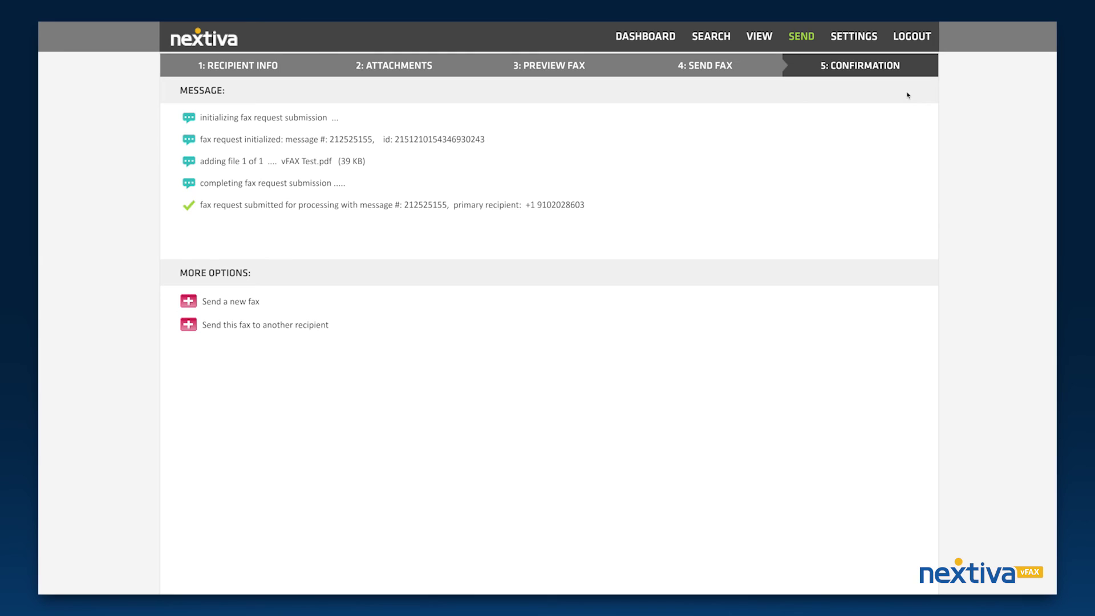